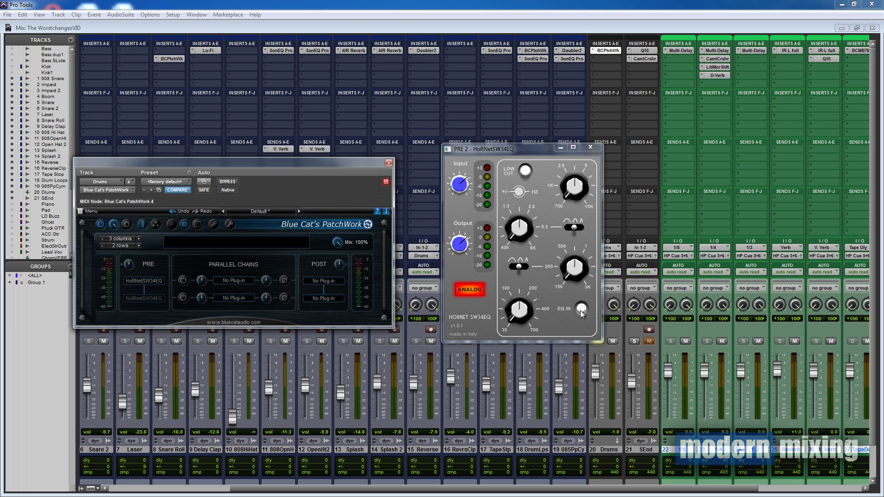
Toggle the EQ's analog emulation off and back on, and try moving the input gain.
click(470, 289)
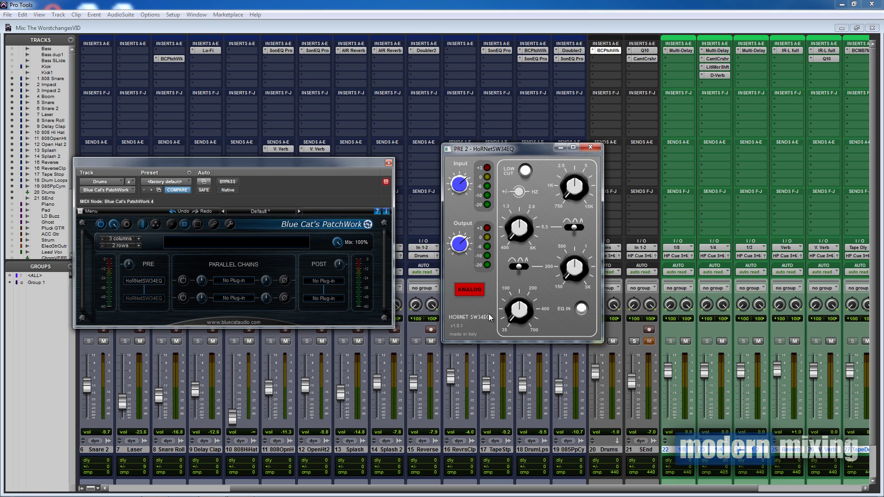
click(478, 288)
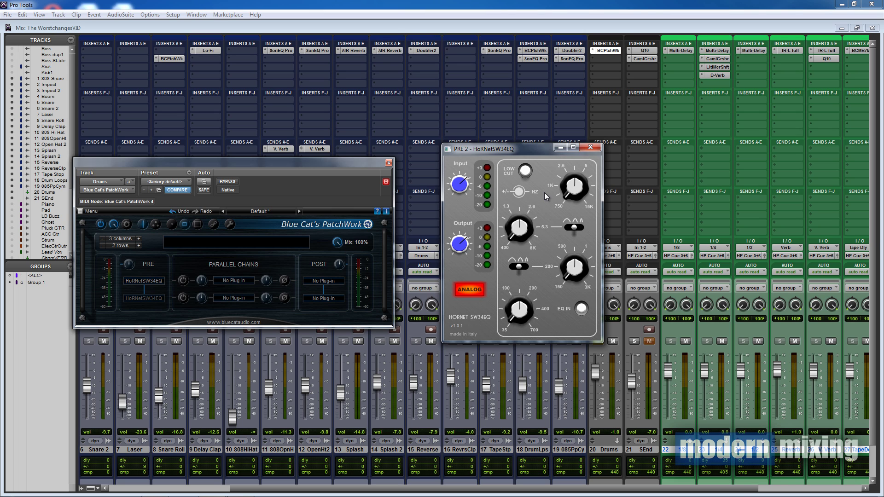
drag(459, 189, 450, 167)
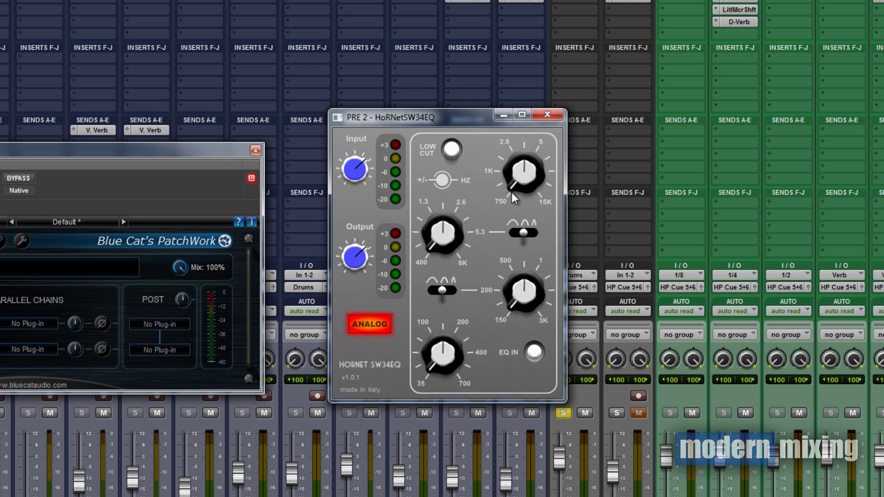
Try sweeping the frequency controls of all four EQ bands and switching the bandwidth.
drag(512, 191, 499, 256)
drag(433, 266, 457, 260)
drag(446, 311, 430, 191)
drag(528, 234, 514, 226)
drag(512, 307, 538, 382)
drag(430, 371, 449, 358)
drag(435, 407, 439, 384)
Try the EQ's input gain over its range, raising and lowering it several times.
drag(360, 172, 352, 85)
drag(349, 200, 358, 189)
mouse_move(355, 174)
mouse_down()
mouse_move(352, 142)
mouse_move(355, 175)
mouse_up()
drag(356, 169, 405, 238)
scroll(348, 181, down, 2)
drag(353, 181, 351, 139)
Try sweeping the low-mid frequency and changing the bandwidth of both mid bands.
mouse_move(512, 307)
mouse_down()
mouse_move(500, 62)
mouse_move(507, 279)
mouse_move(517, 320)
mouse_up()
drag(509, 282, 508, 311)
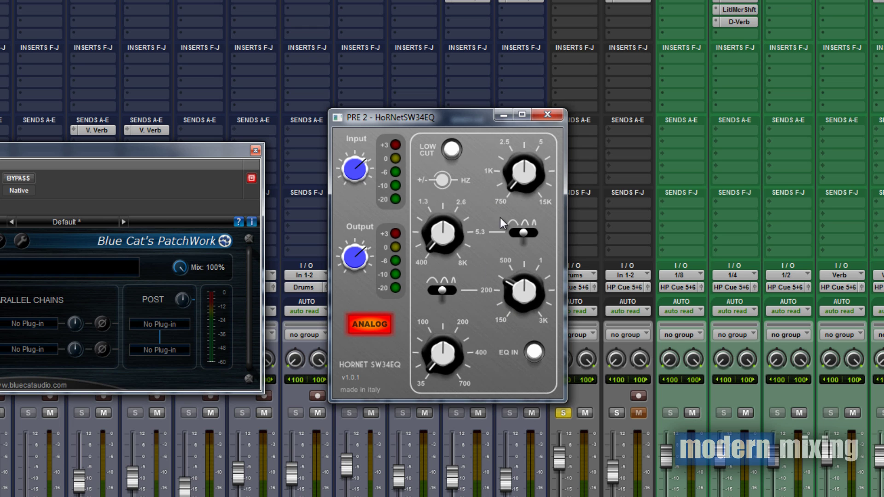
drag(500, 218, 488, 320)
drag(523, 232, 538, 231)
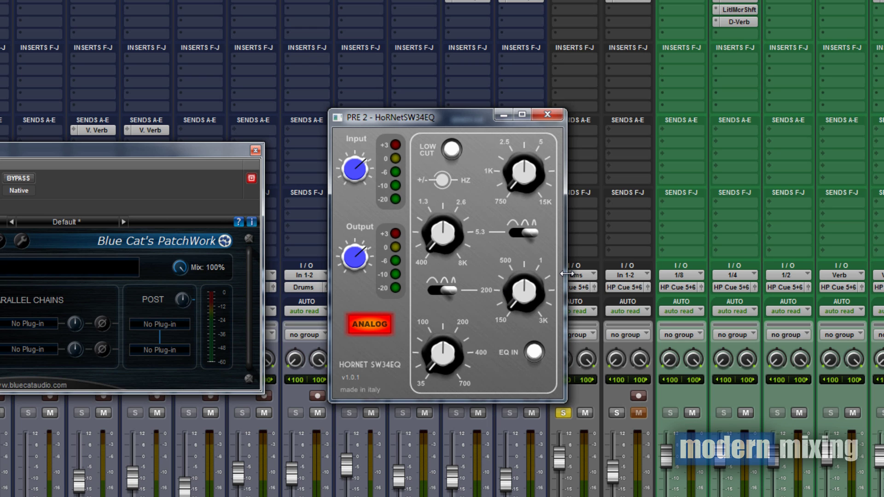
Set the low-mid frequency to about 200 Hz and the high-mid frequency between 2.6 and 5.3 kHz.
drag(512, 308, 467, 234)
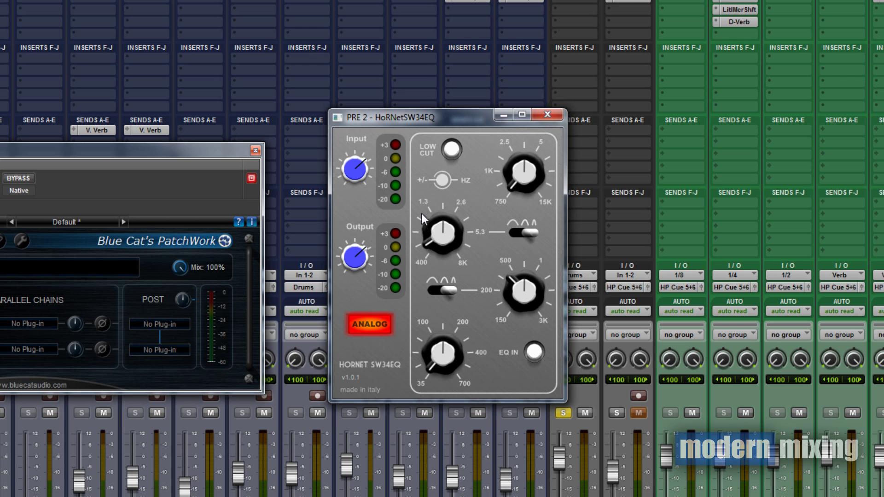
drag(421, 213, 410, 269)
mouse_move(510, 278)
mouse_down()
mouse_move(502, 306)
mouse_move(494, 284)
mouse_up()
drag(420, 239, 428, 221)
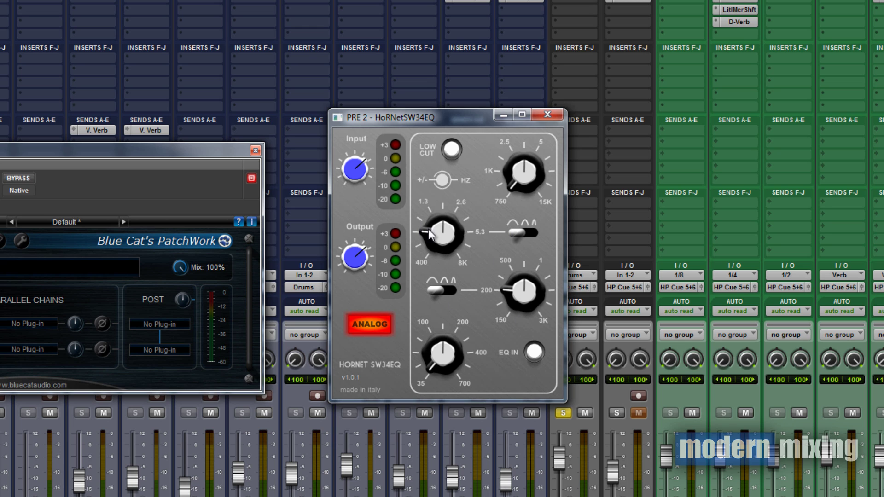
drag(429, 229, 406, 177)
Toggle the analog emulation off and on, and change the low-mid band to the last bandwidth curve.
click(359, 323)
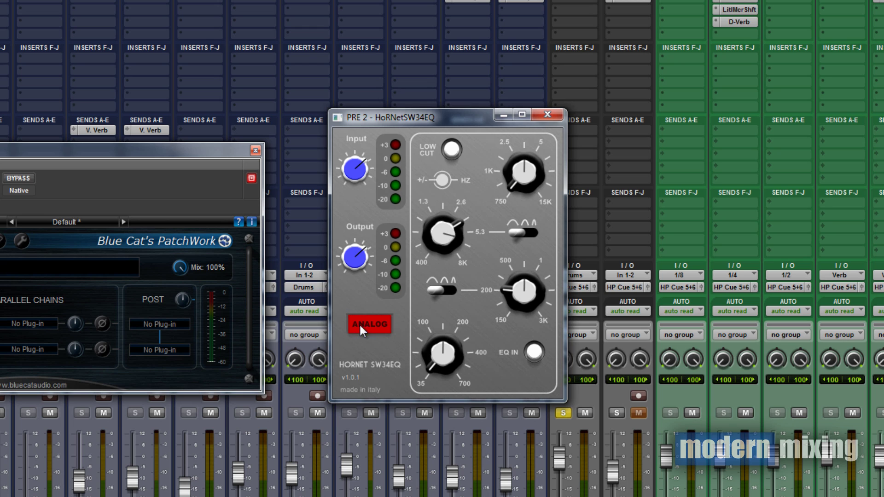
click(374, 332)
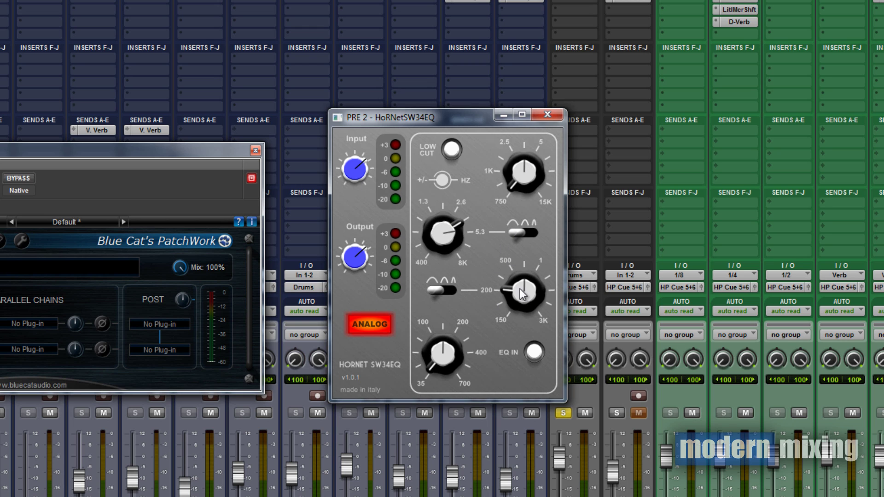
click(454, 288)
Try driving the EQ with a higher input gain, then return the gain to its starting level.
drag(354, 169, 354, 137)
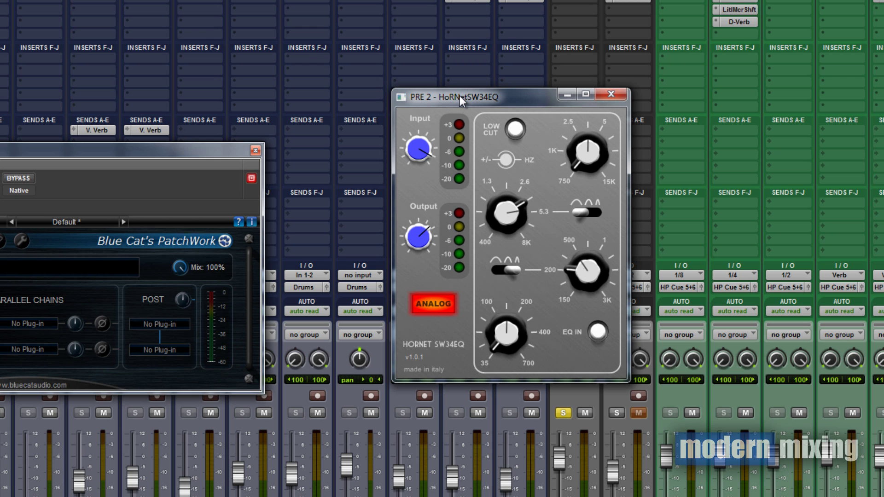
drag(421, 170, 411, 120)
drag(399, 144, 421, 183)
mouse_move(422, 181)
mouse_down()
mouse_move(424, 169)
mouse_move(428, 189)
mouse_up()
drag(418, 148, 418, 134)
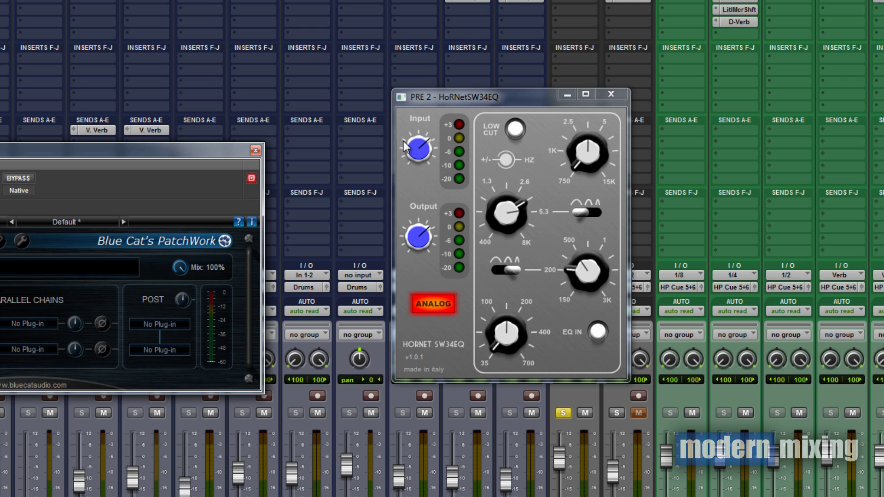
Boost the high-mid band's gain and arrange the PatchWork and HoRNetSW34EQ windows side by side.
click(519, 218)
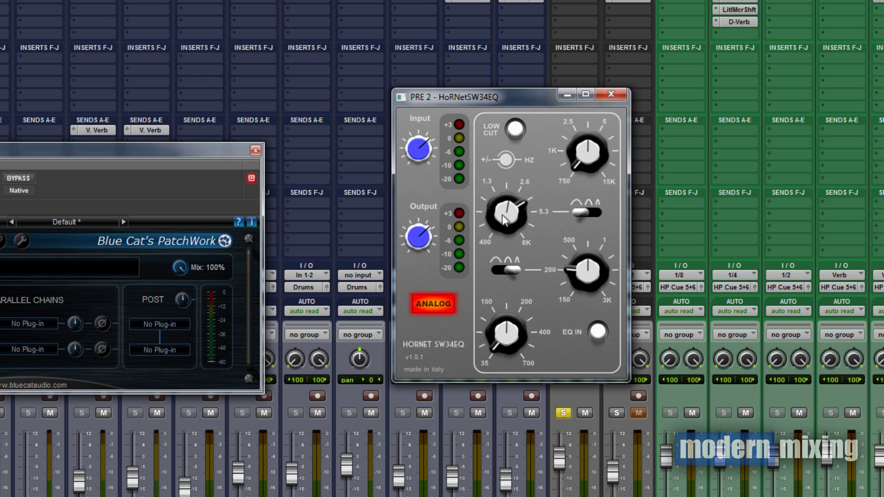
drag(502, 213, 506, 198)
drag(130, 160, 302, 73)
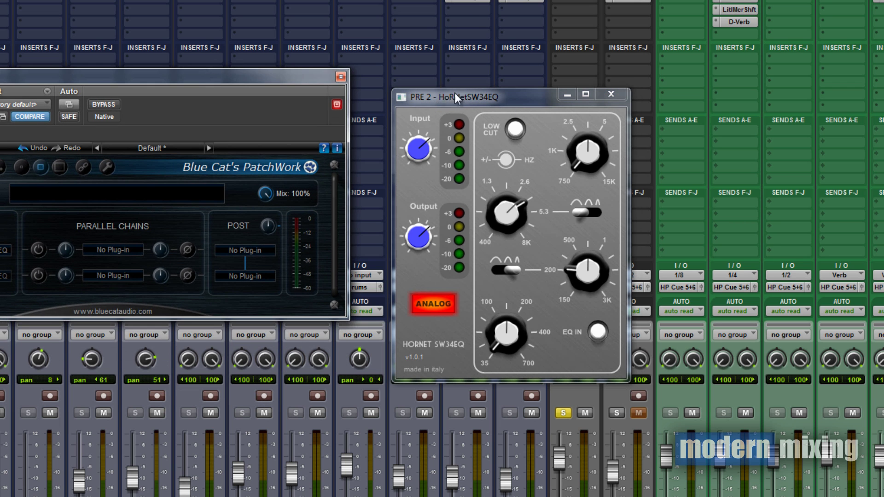
drag(454, 93, 518, 84)
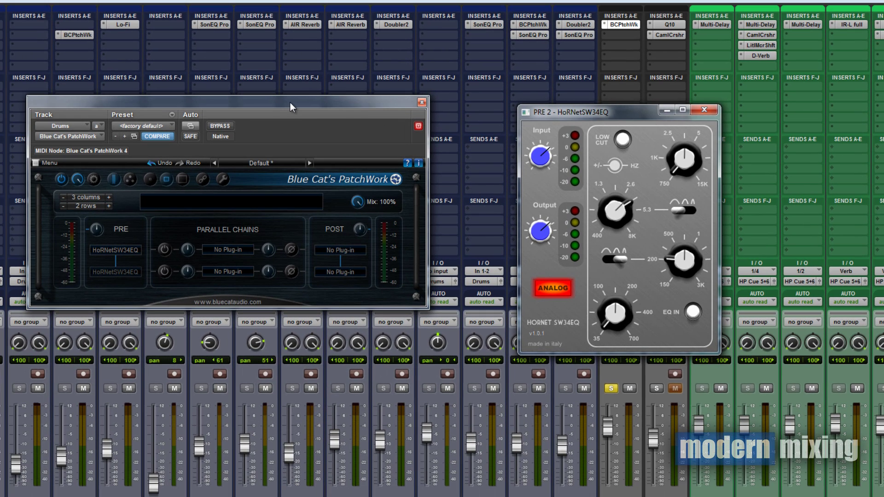
drag(271, 117, 296, 107)
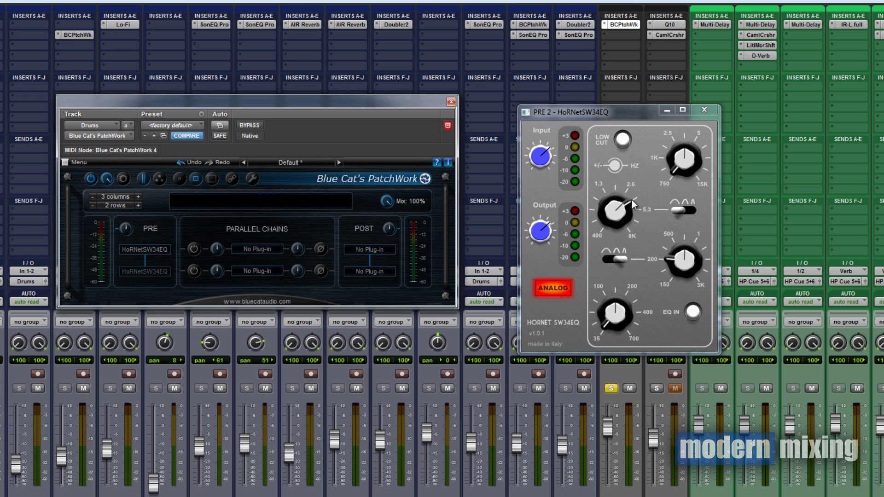
drag(587, 112, 586, 91)
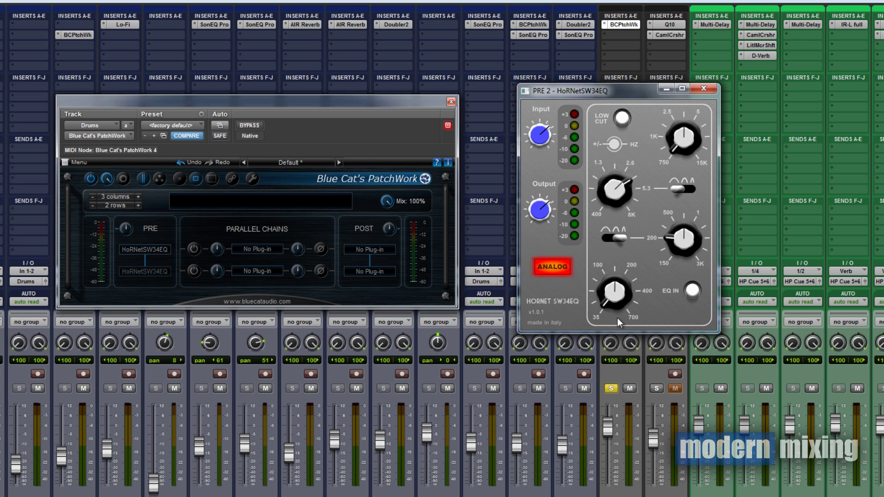
drag(617, 317, 607, 299)
mouse_move(607, 85)
mouse_down()
mouse_move(592, 112)
mouse_move(600, 62)
mouse_move(611, 83)
mouse_up()
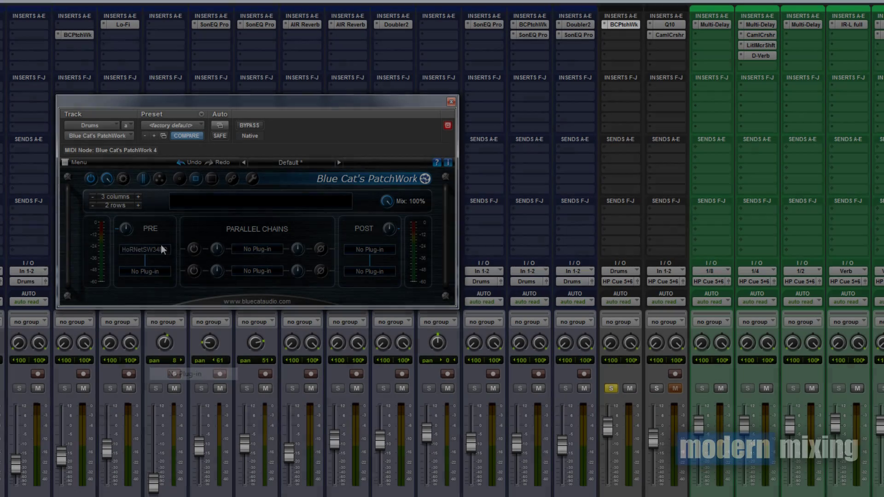
Open the HoRNetSW34EQ in PatchWork's first PRE slot and place its window beside PatchWork.
click(161, 249)
click(182, 253)
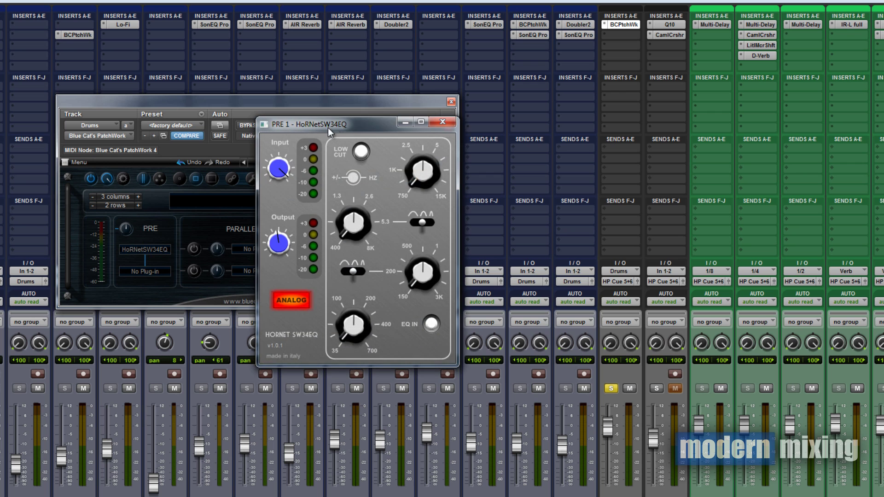
drag(327, 128, 487, 142)
drag(359, 116, 349, 86)
drag(454, 141, 502, 115)
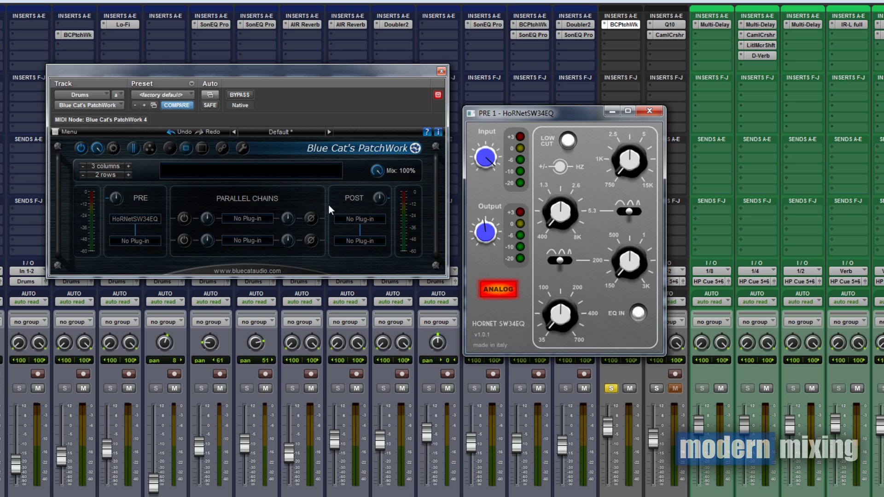
Close and reopen the PRE 1 EQ window, placing it clear of the Drums track's PatchWork window.
click(649, 111)
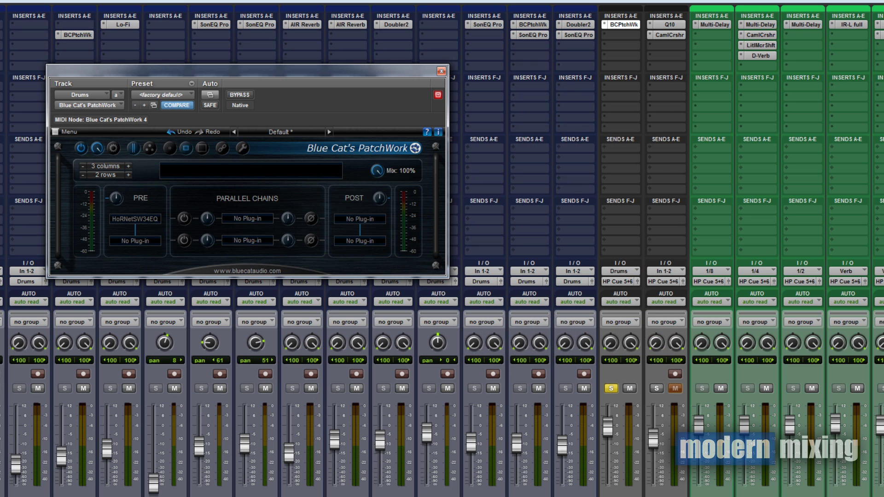
drag(395, 70, 500, 75)
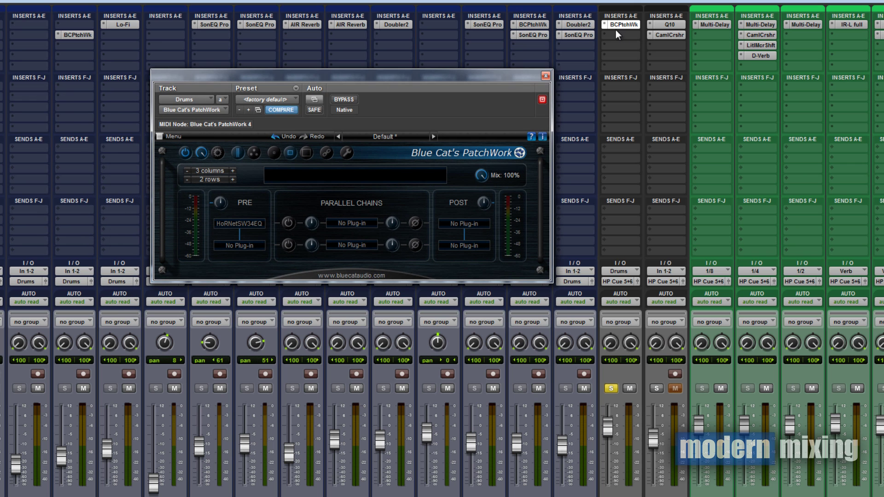
click(251, 224)
click(260, 230)
drag(526, 115, 625, 72)
drag(487, 78, 420, 78)
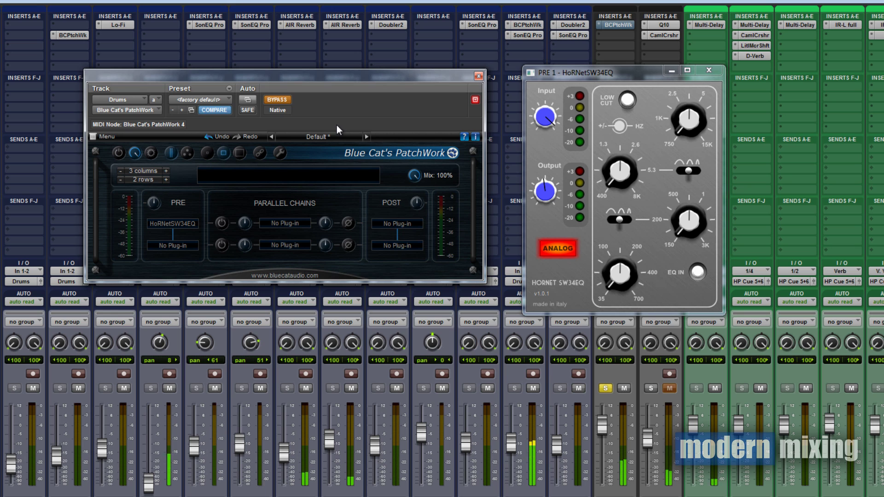
Compare the Drums track with PatchWork active and bypassed, then close the PatchWork window.
click(283, 100)
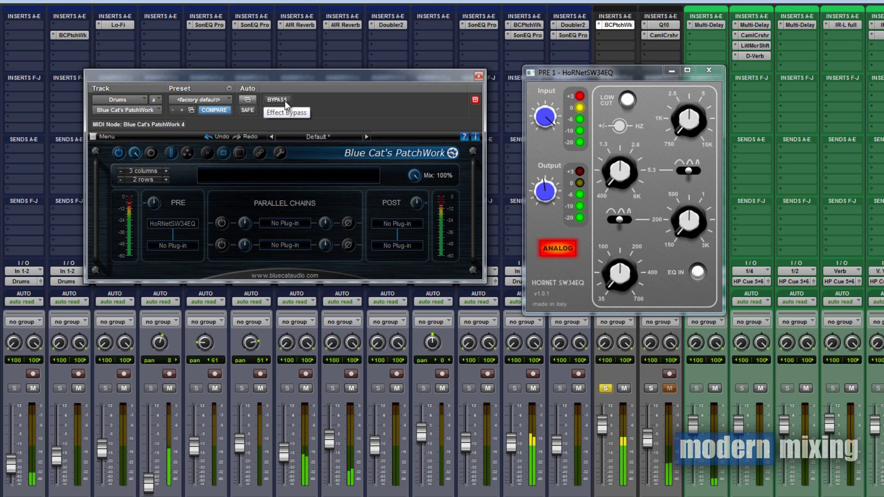
click(284, 100)
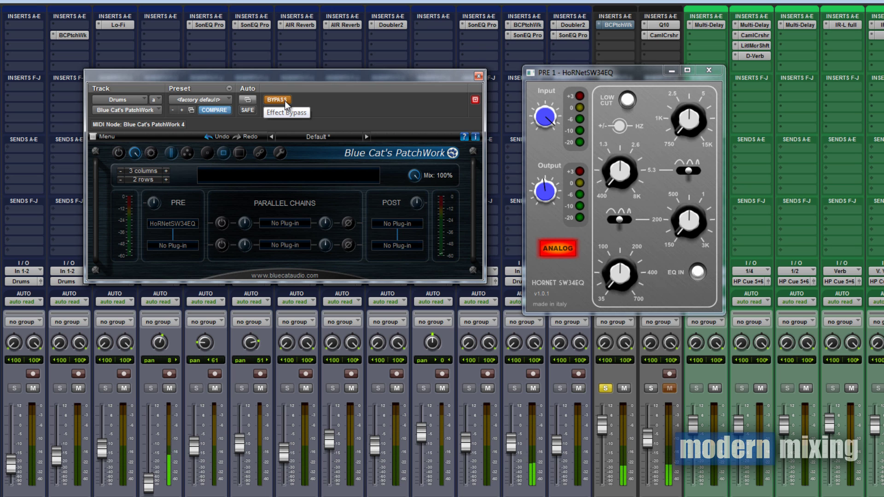
click(284, 101)
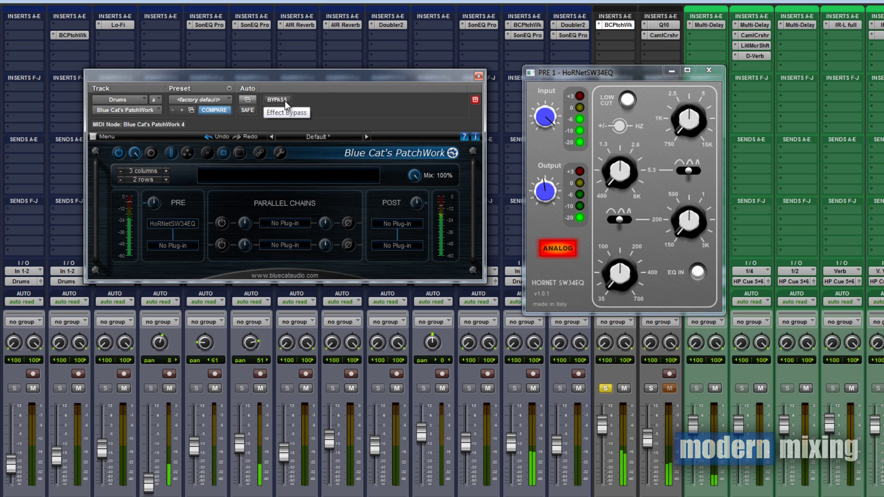
click(285, 101)
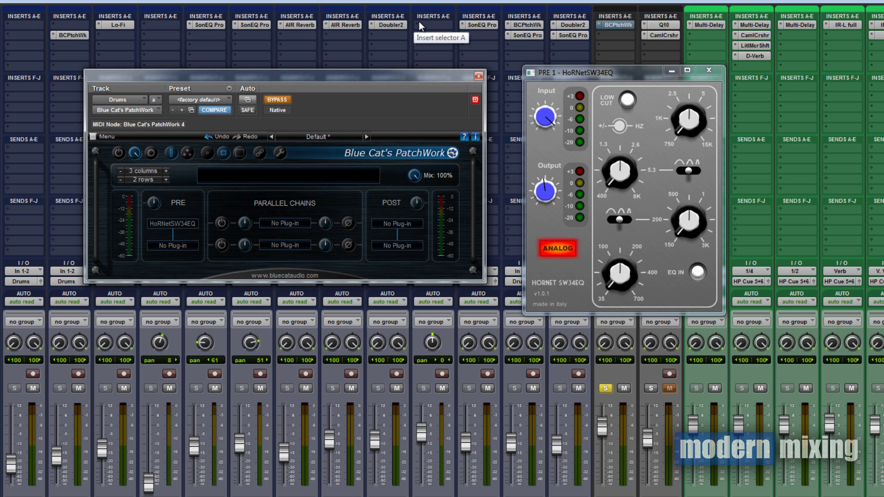
click(481, 78)
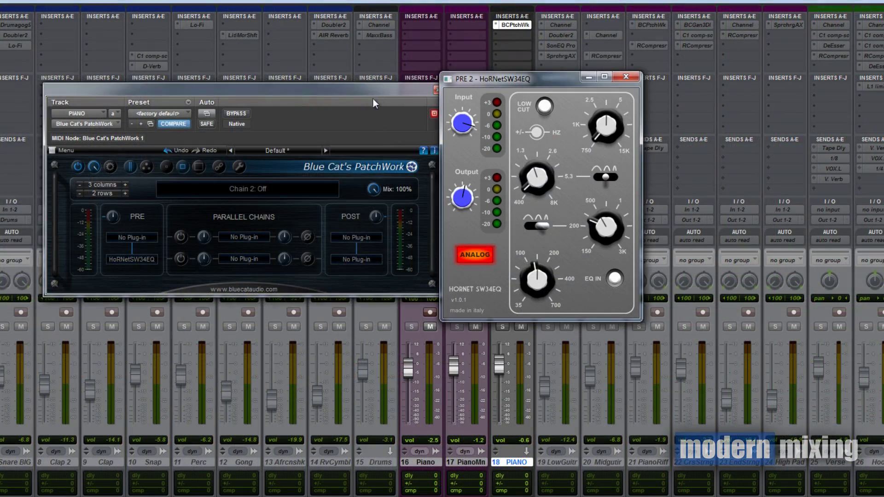
Arrange the PIANO track's PatchWork and PRE 2 HoRNetSW34EQ windows side by side.
drag(373, 99, 300, 78)
drag(460, 79, 448, 99)
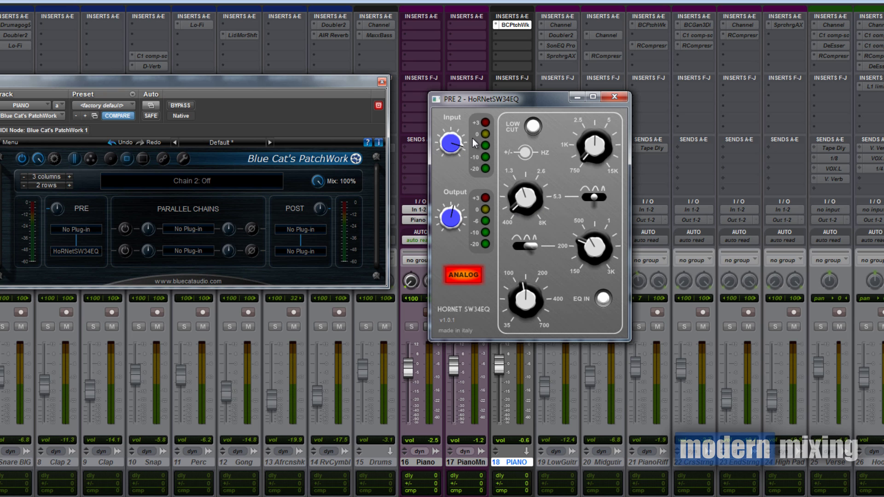
drag(515, 104, 641, 95)
drag(330, 81, 480, 88)
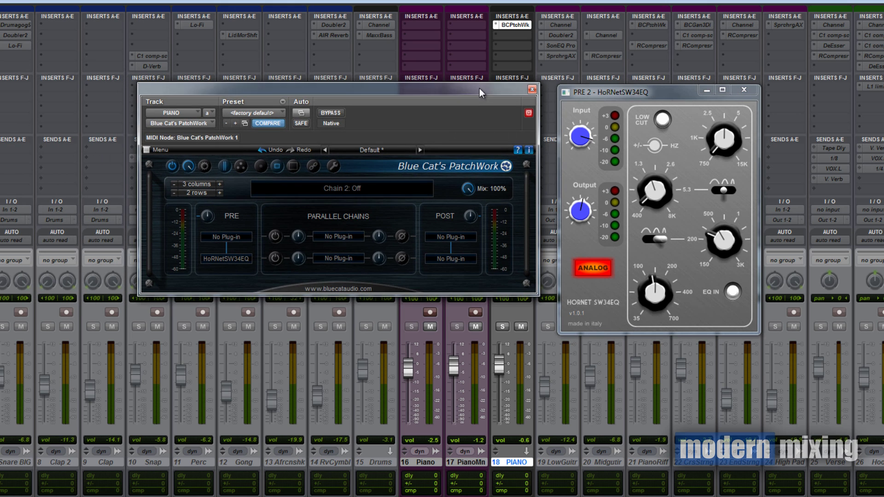
Compare the PIANO track with PatchWork bypassed and active several times, leaving it active.
click(330, 112)
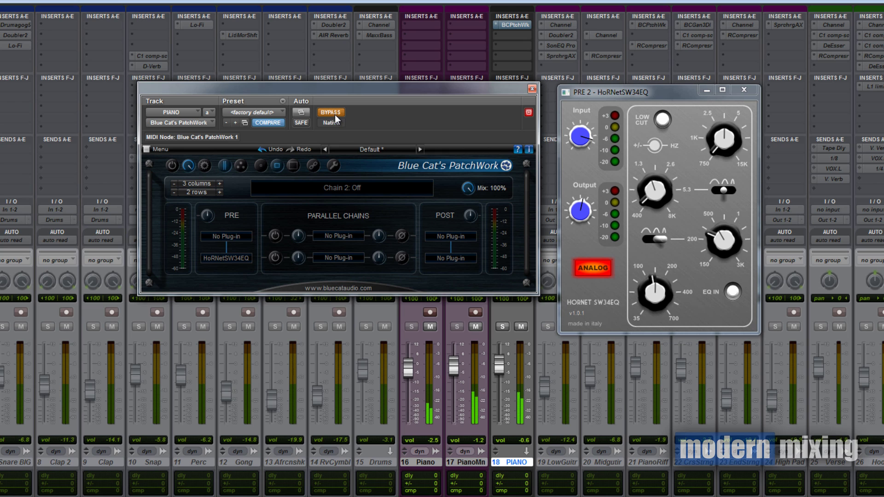
click(336, 114)
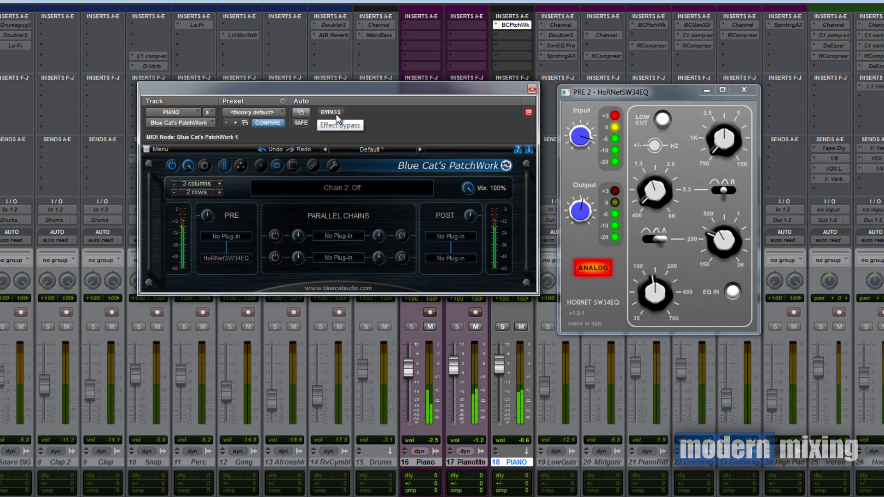
click(336, 114)
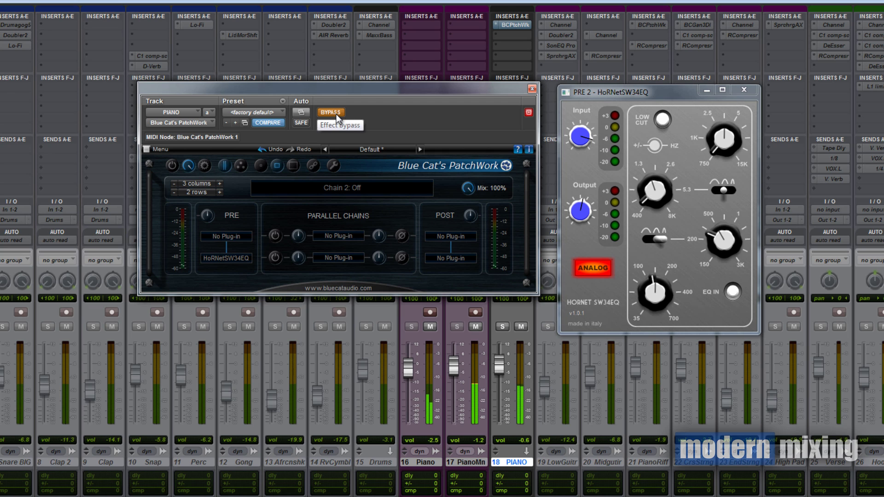
click(336, 114)
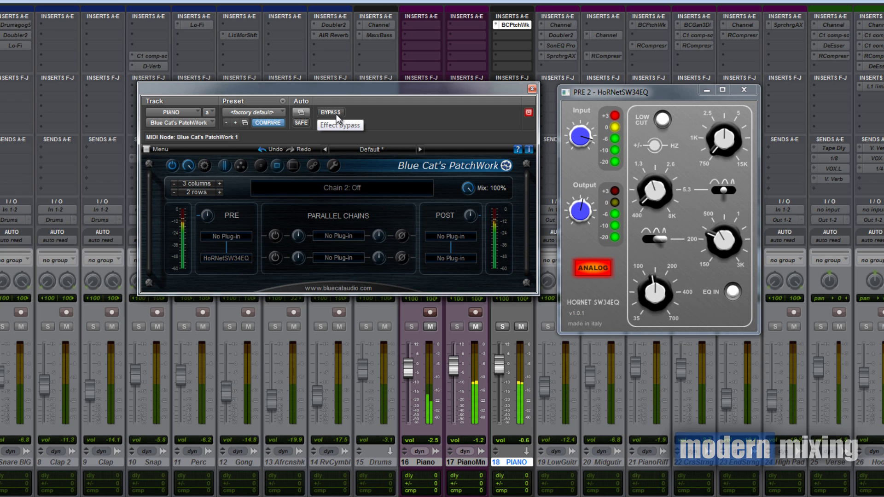
click(336, 114)
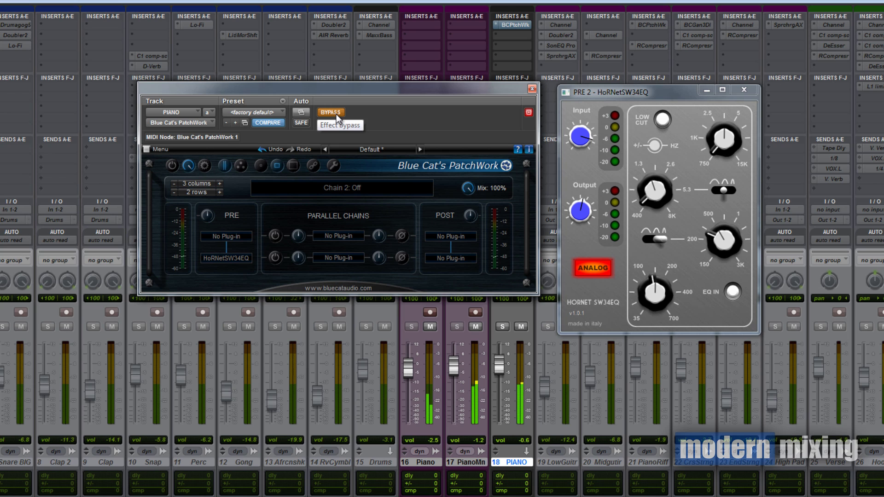
click(336, 114)
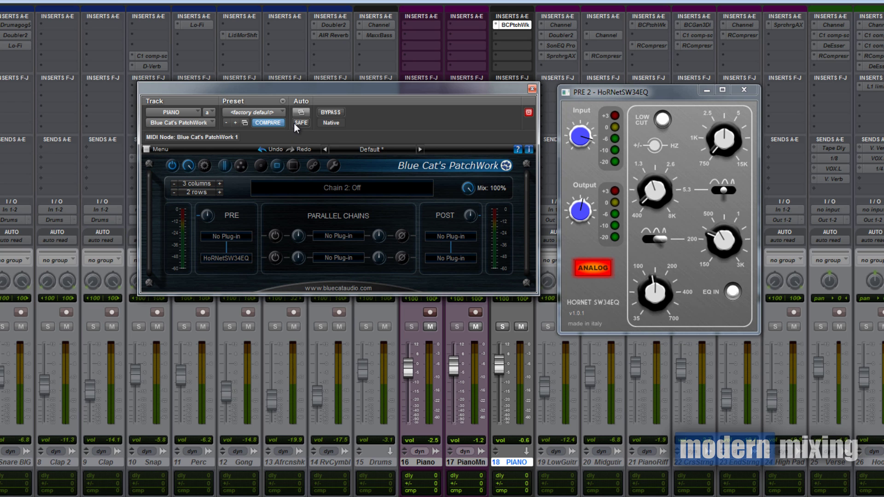
Shift the PIANO track's PatchWork and EQ windows together across the mixer, keeping them side by side.
drag(313, 89, 221, 74)
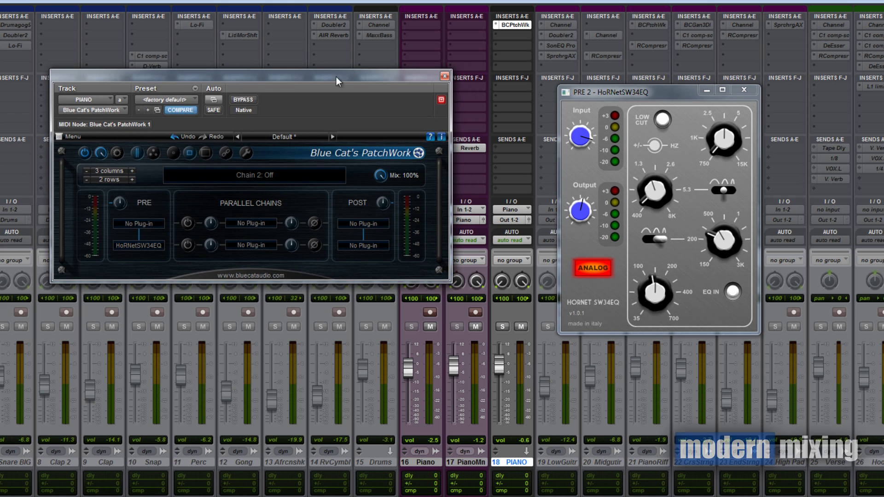
drag(612, 92, 526, 79)
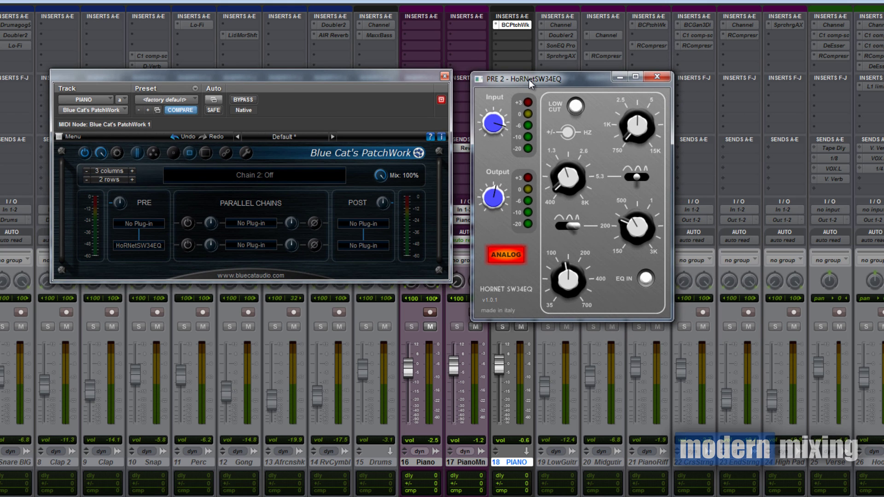